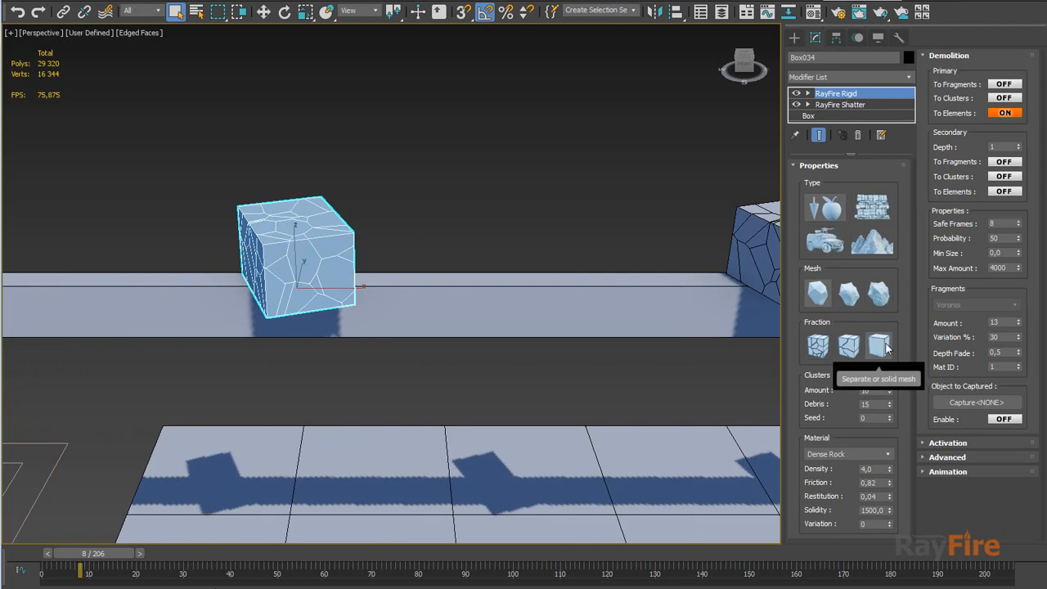
Run the looping RF_Bullet simulation and select the first pre-shattered box in the row to watch it break into elements
scroll(436, 280, down, 4)
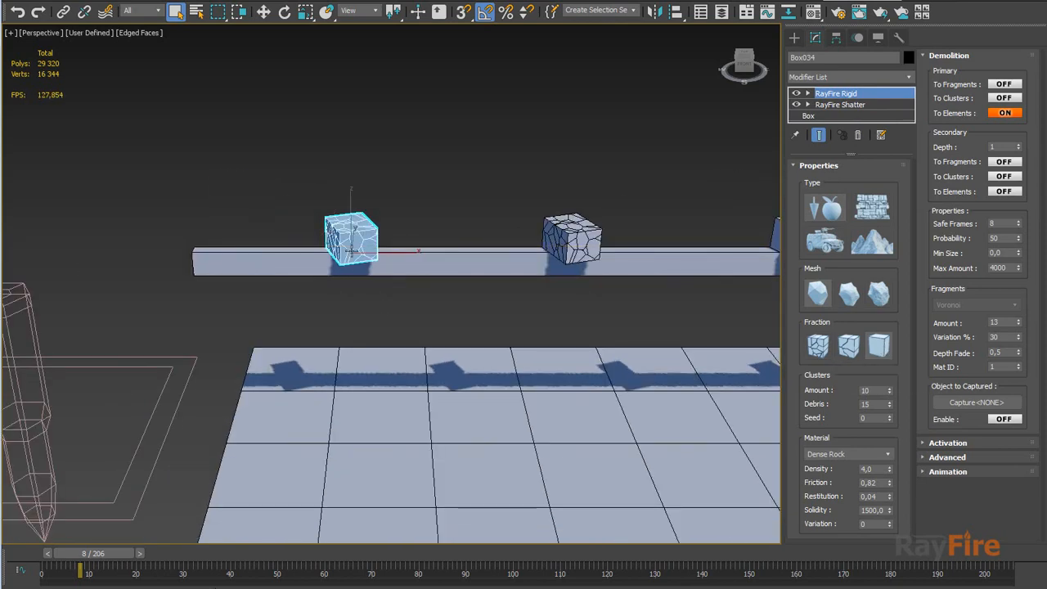
scroll(524, 275, down, 5)
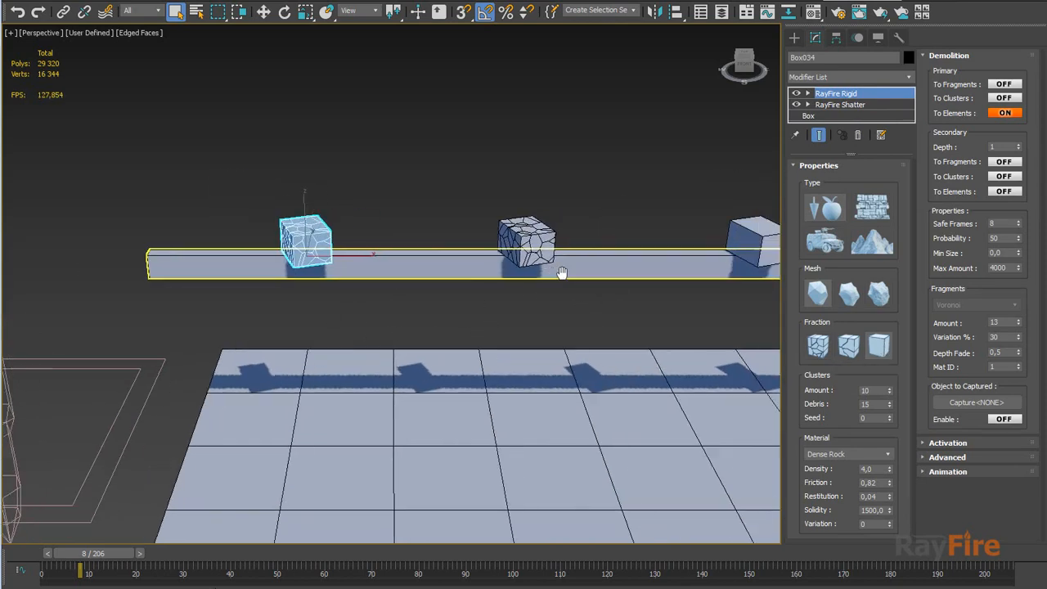
click(264, 327)
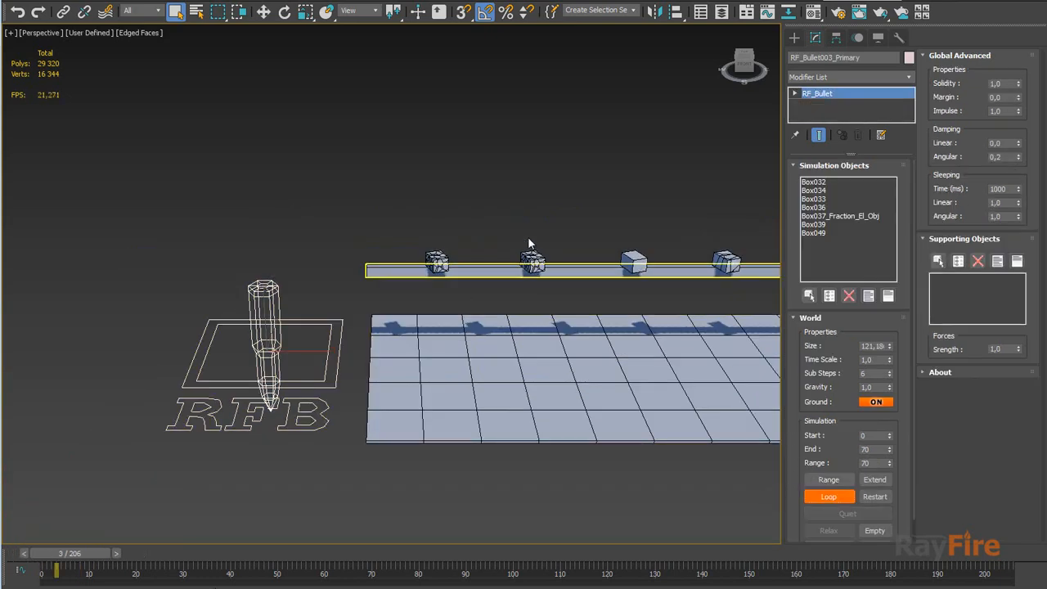
click(483, 195)
scroll(485, 258, up, 4)
click(427, 336)
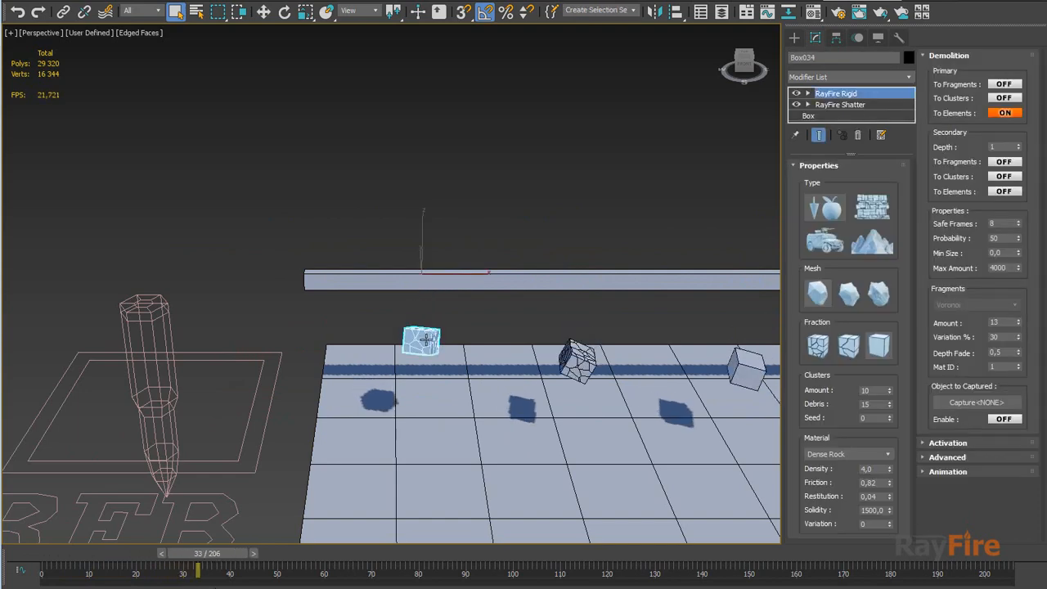
scroll(426, 381, up, 3)
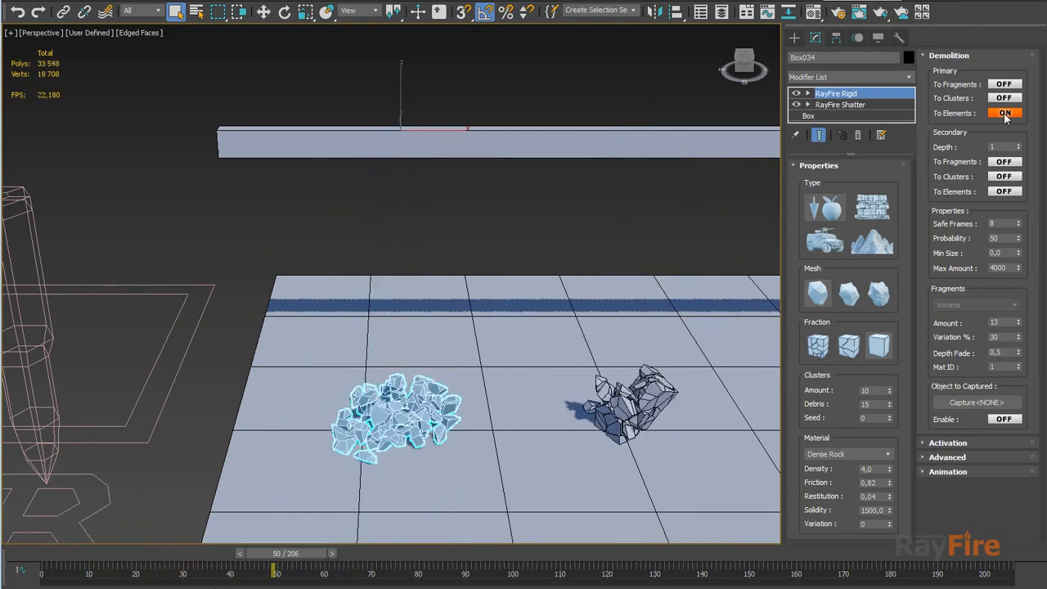
Review the first box's RayFire Shatter settings, then return to its RayFire Rigid settings and restart the simulation
click(858, 105)
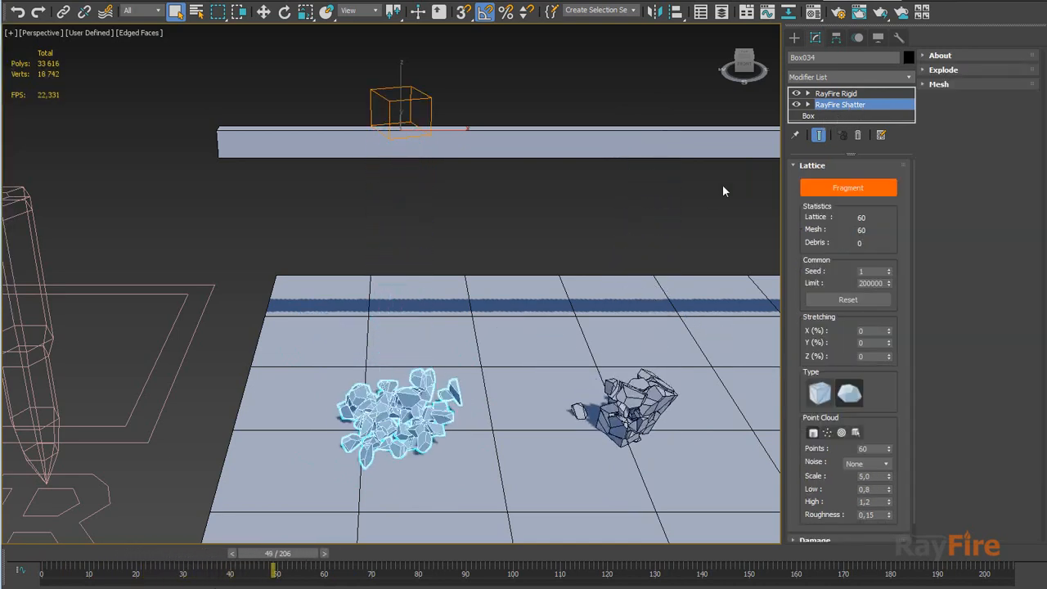
key(Home)
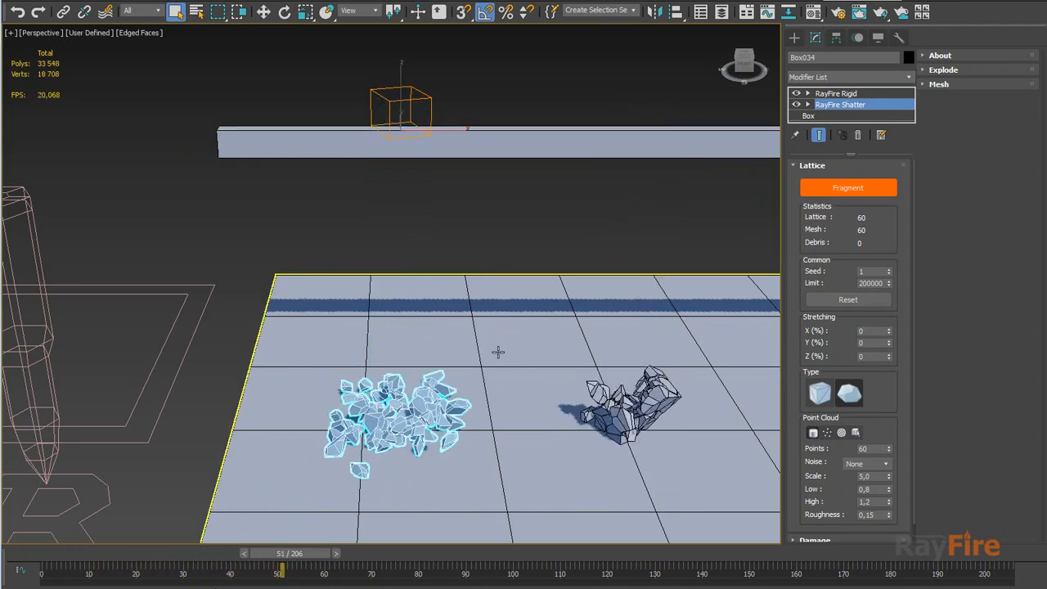
click(836, 95)
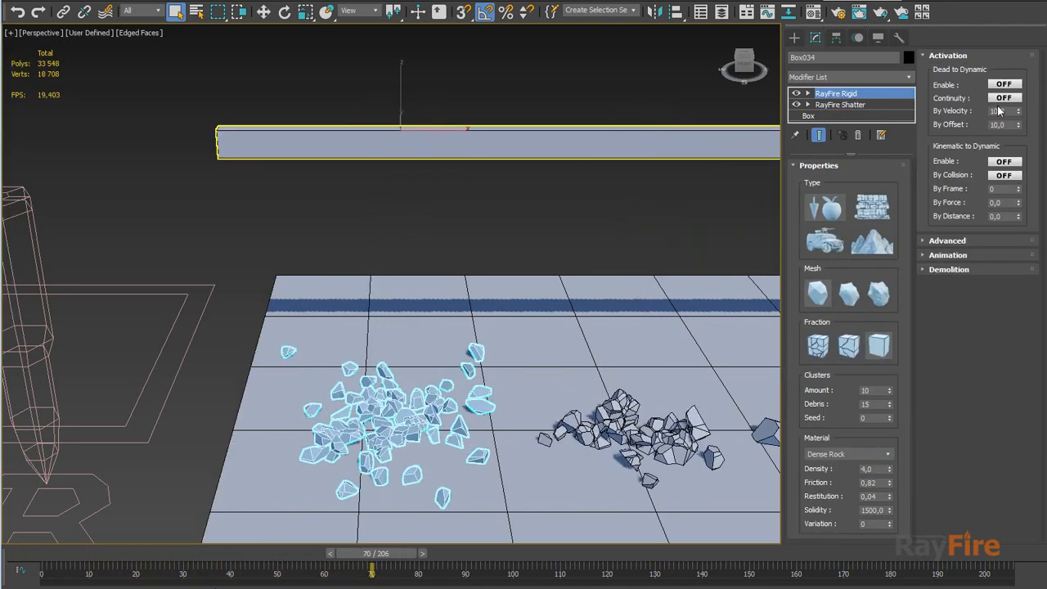
key(Home)
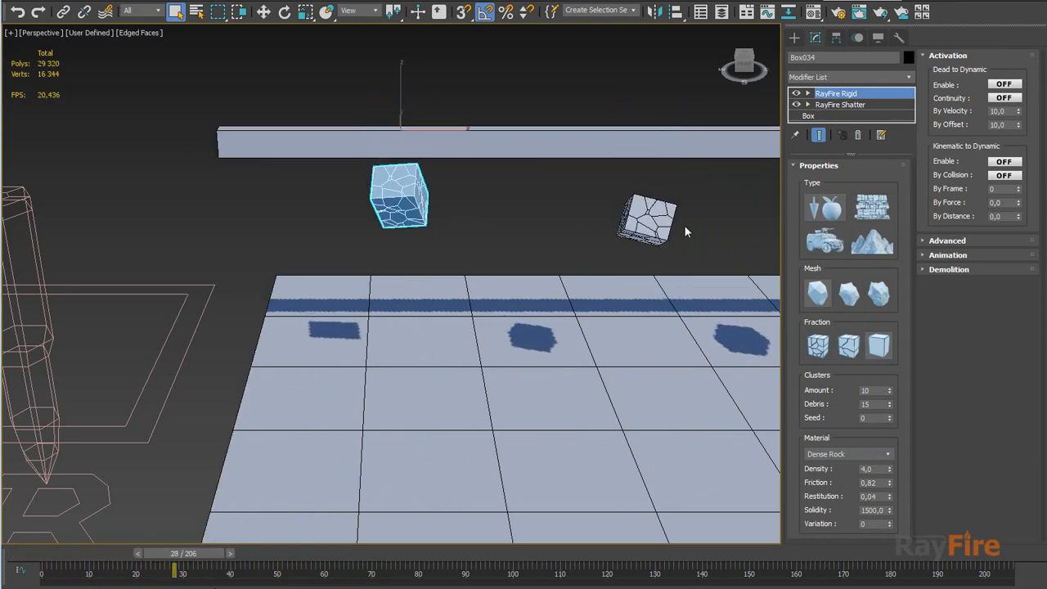
Select the second box in the row and expand its Demolition settings to examine the primary To Clusters option
click(658, 395)
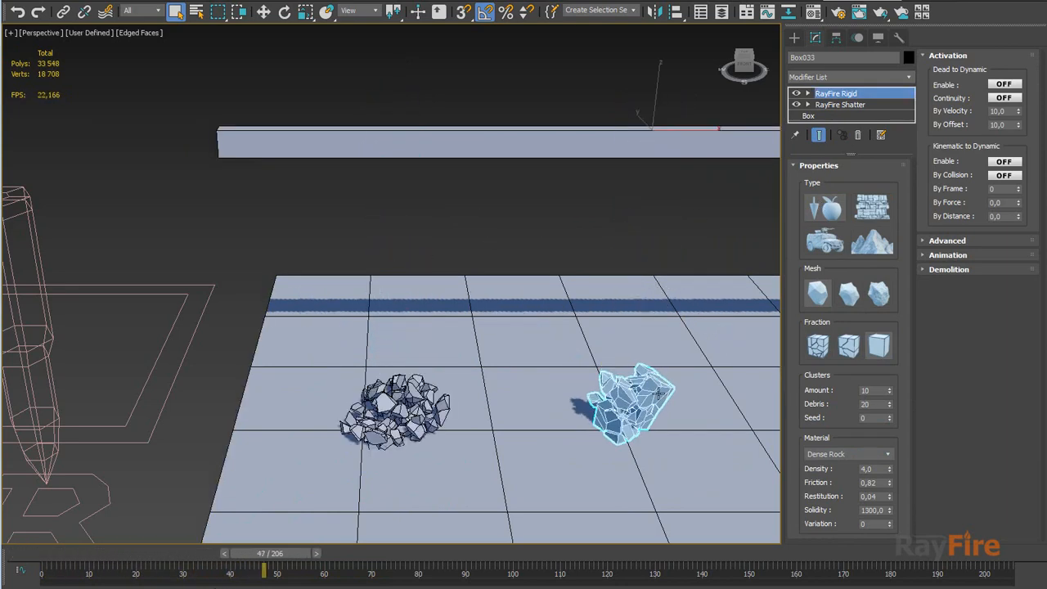
key(Home)
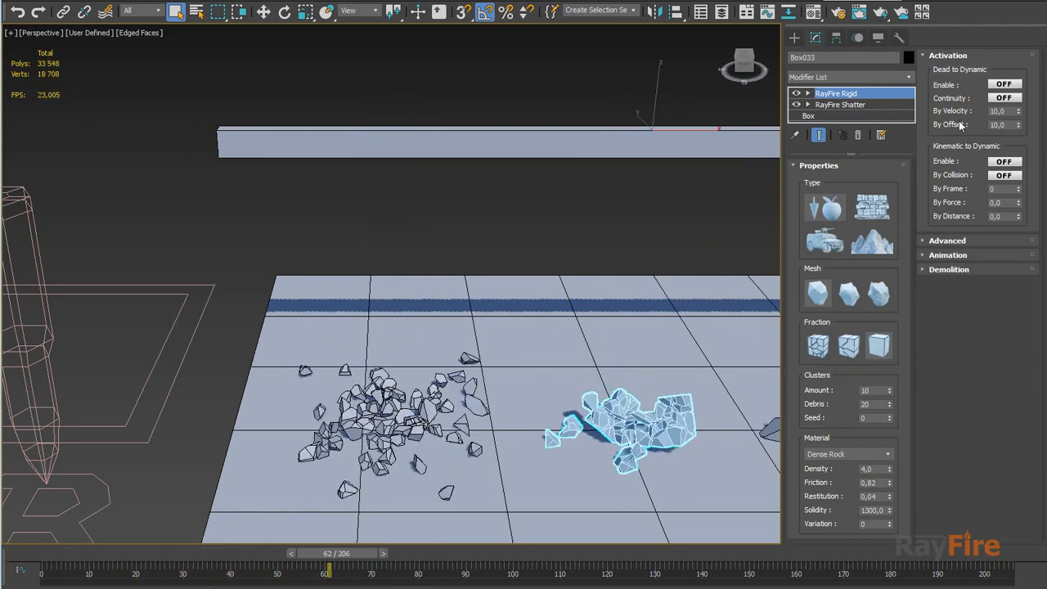
key(Home)
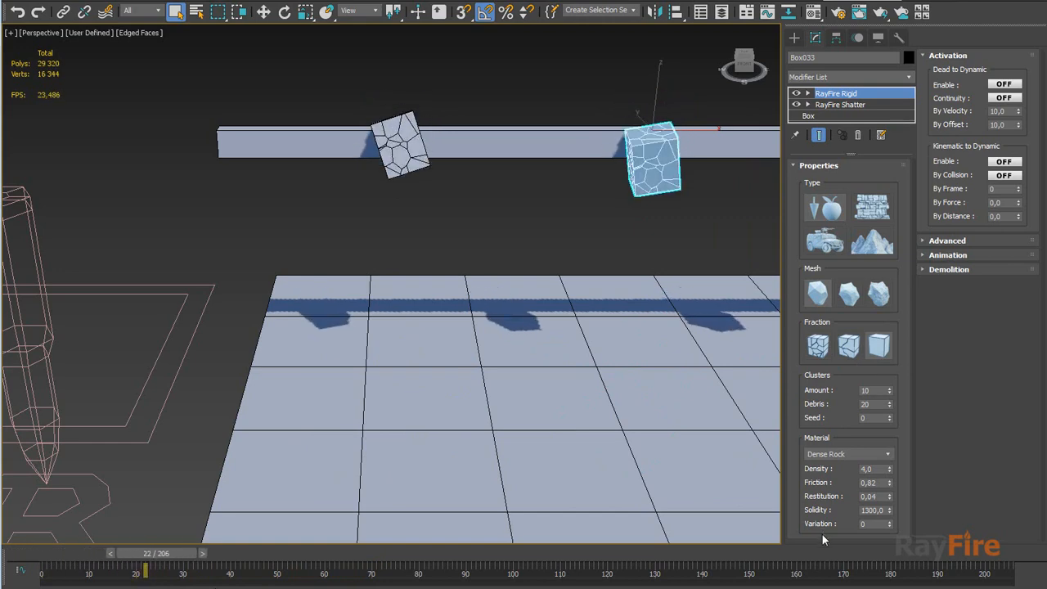
click(945, 270)
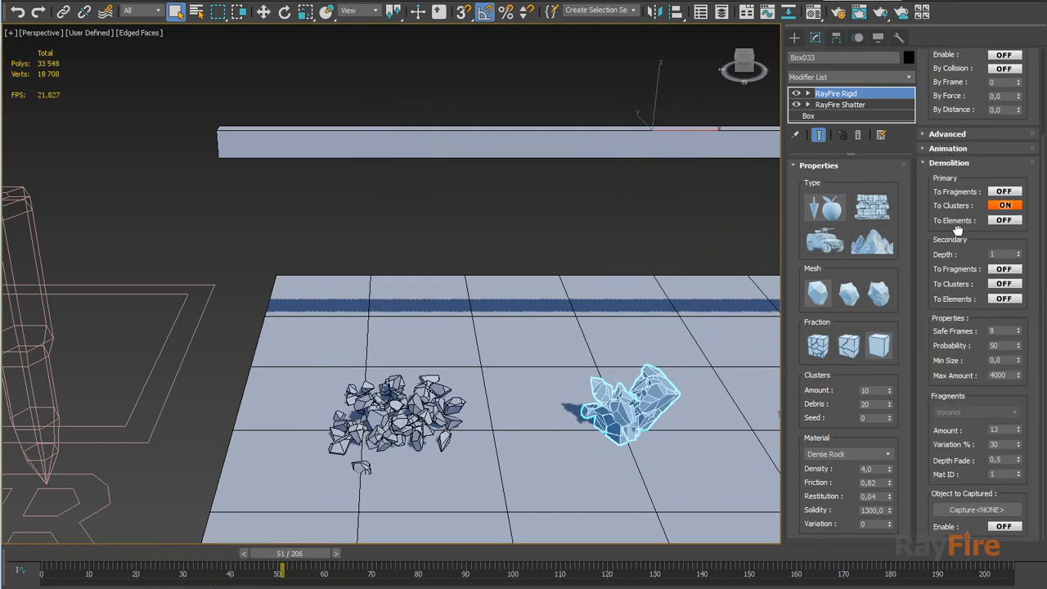
drag(955, 152, 952, 258)
key(Home)
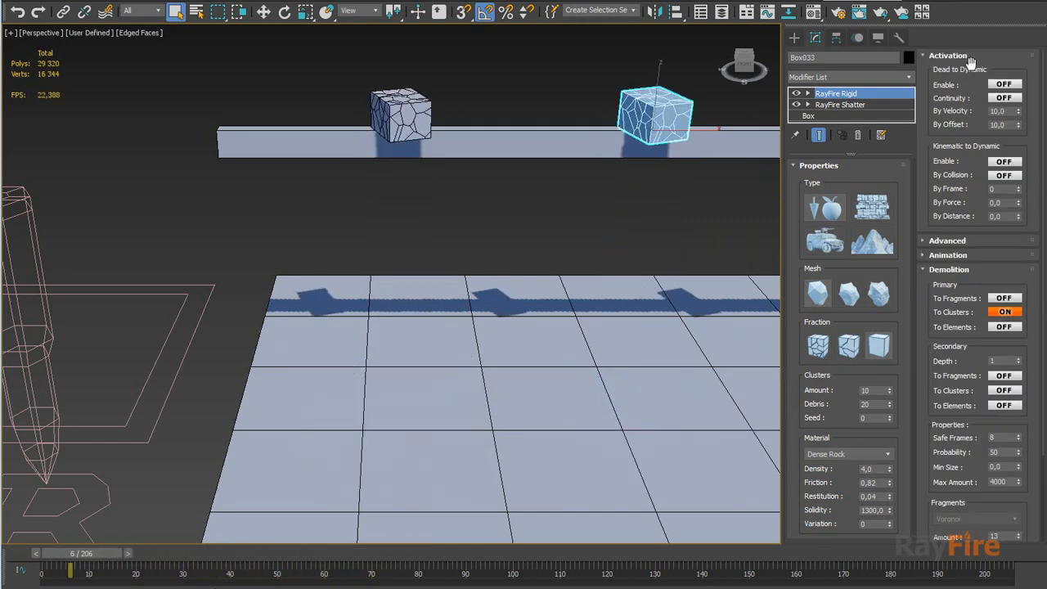
scroll(969, 57, down, 5)
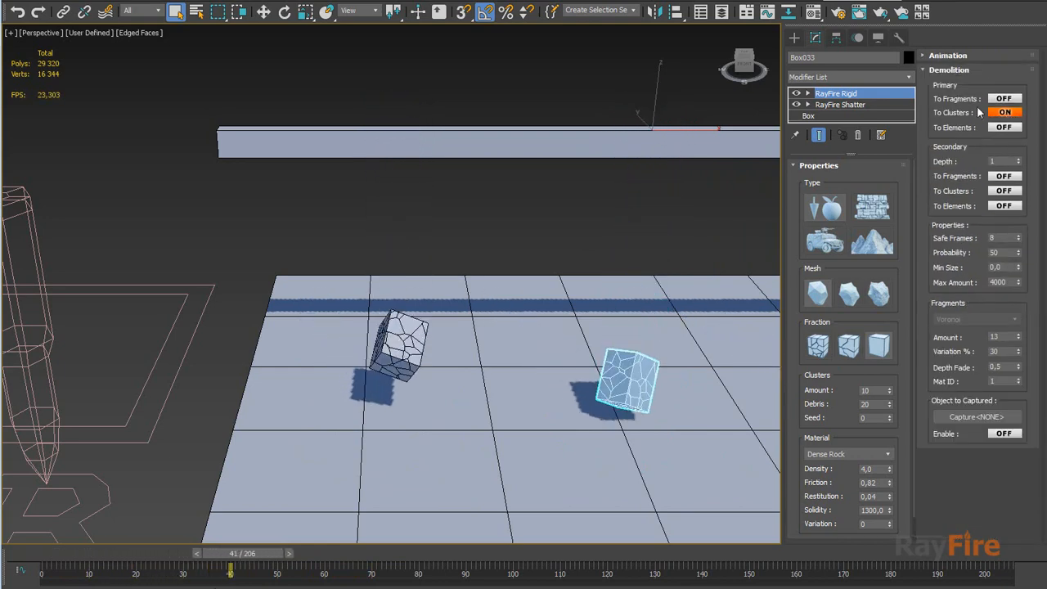
Examine up close how the second box breaks into clusters and debris, replaying the simulation from the start
middle_drag(633, 321, 544, 262)
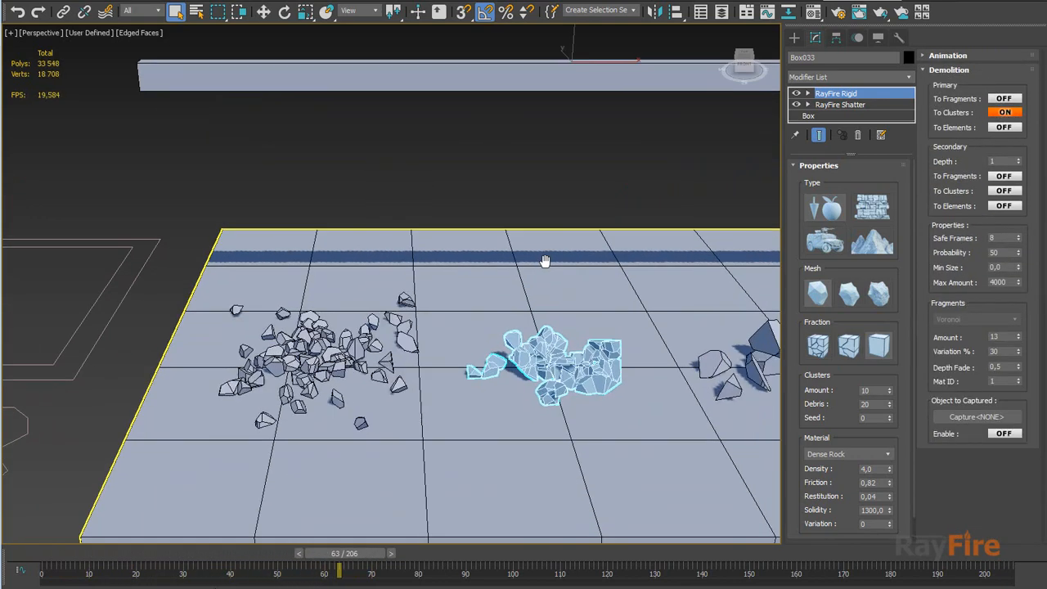
scroll(547, 263, up, 3)
middle_drag(556, 323, 521, 345)
scroll(521, 344, down, 4)
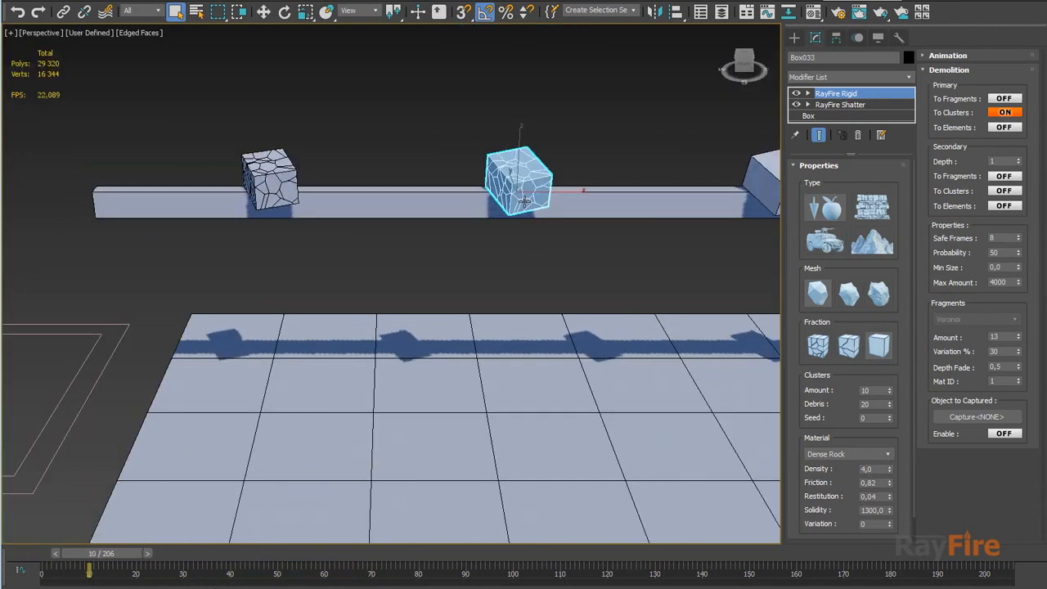
scroll(521, 263, up, 5)
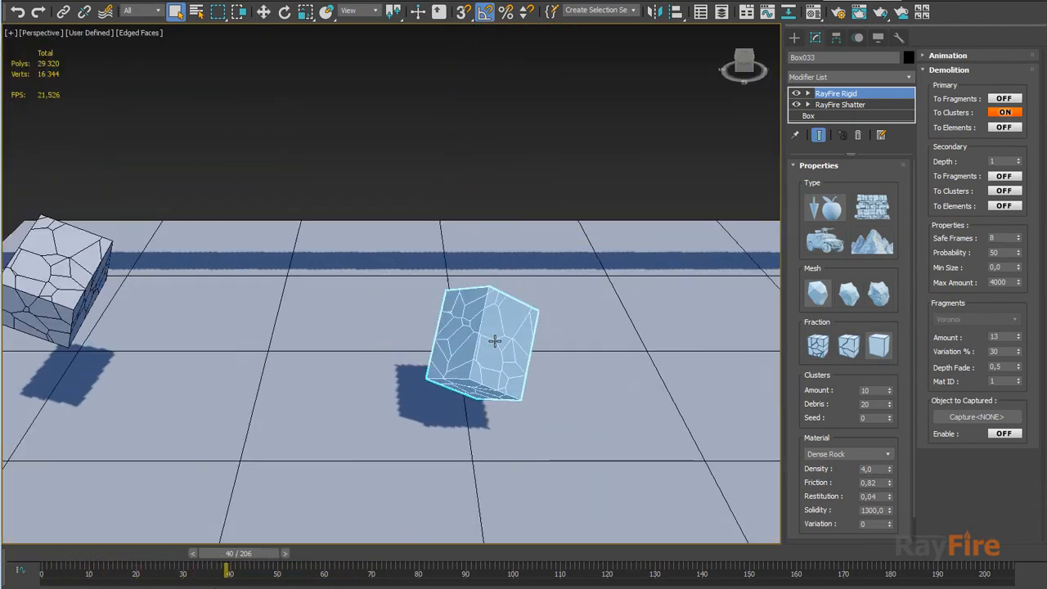
scroll(501, 445, down, 2)
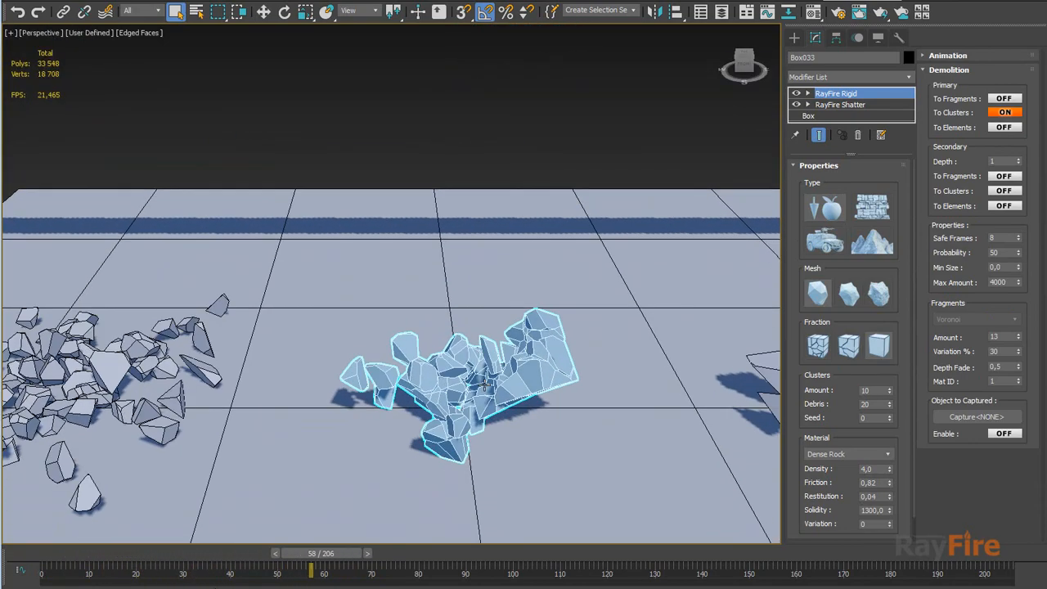
scroll(494, 400, up, 6)
scroll(496, 394, down, 2)
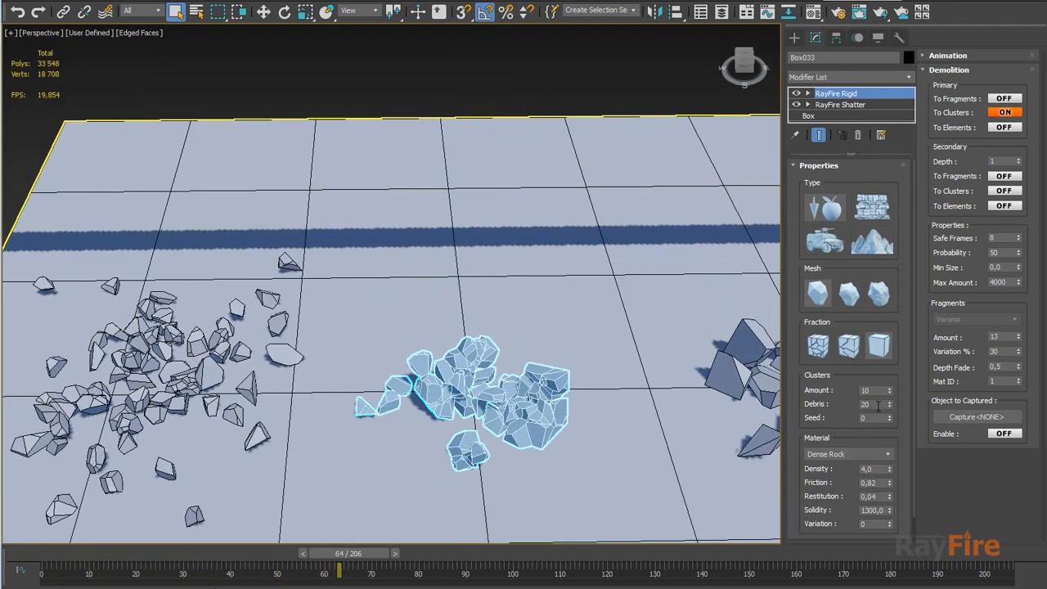
key(Home)
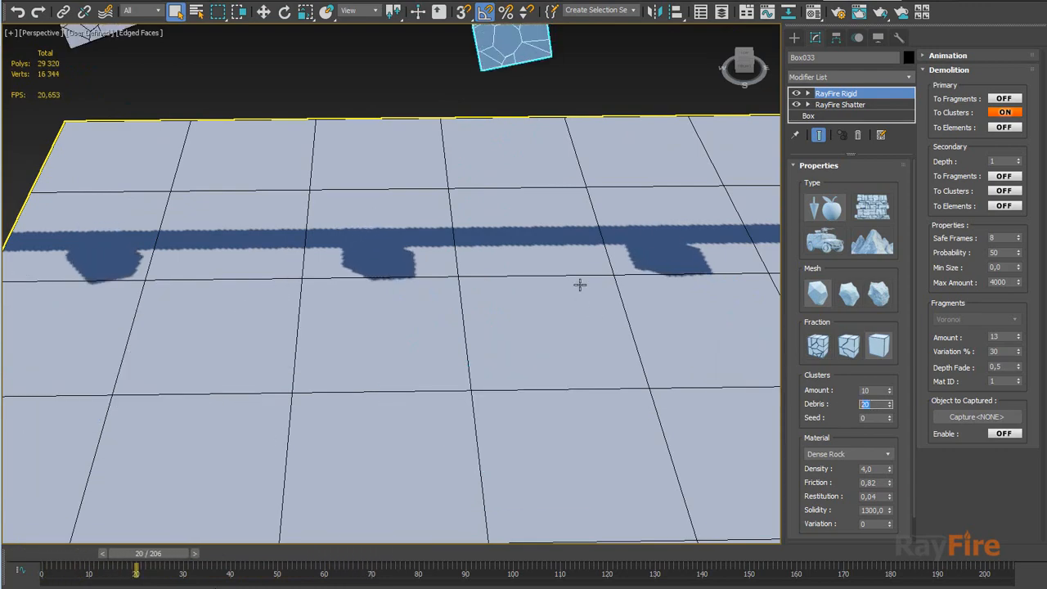
middle_drag(580, 284, 556, 345)
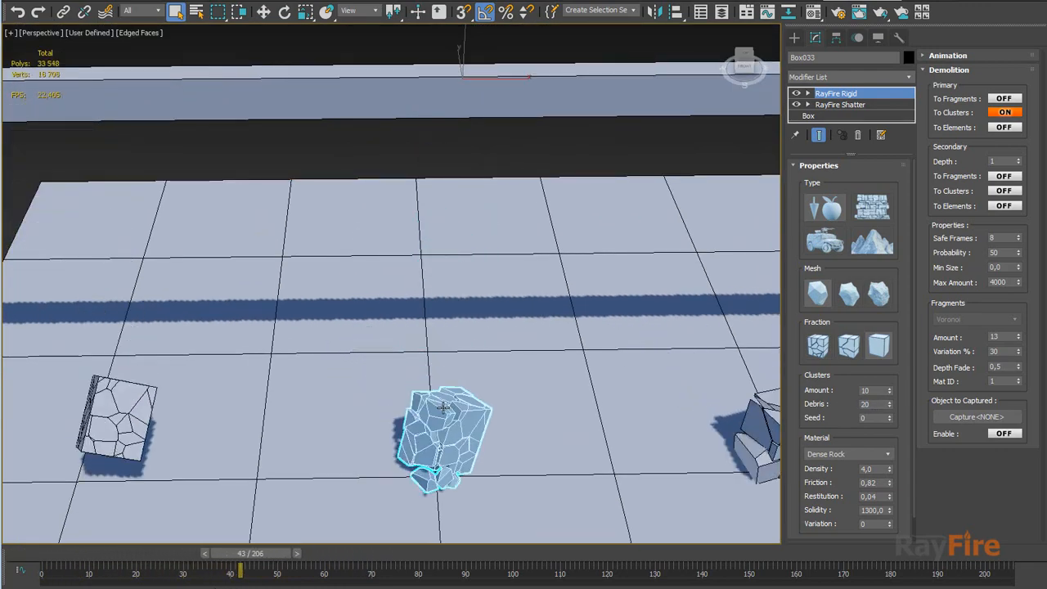
middle_drag(442, 406, 451, 370)
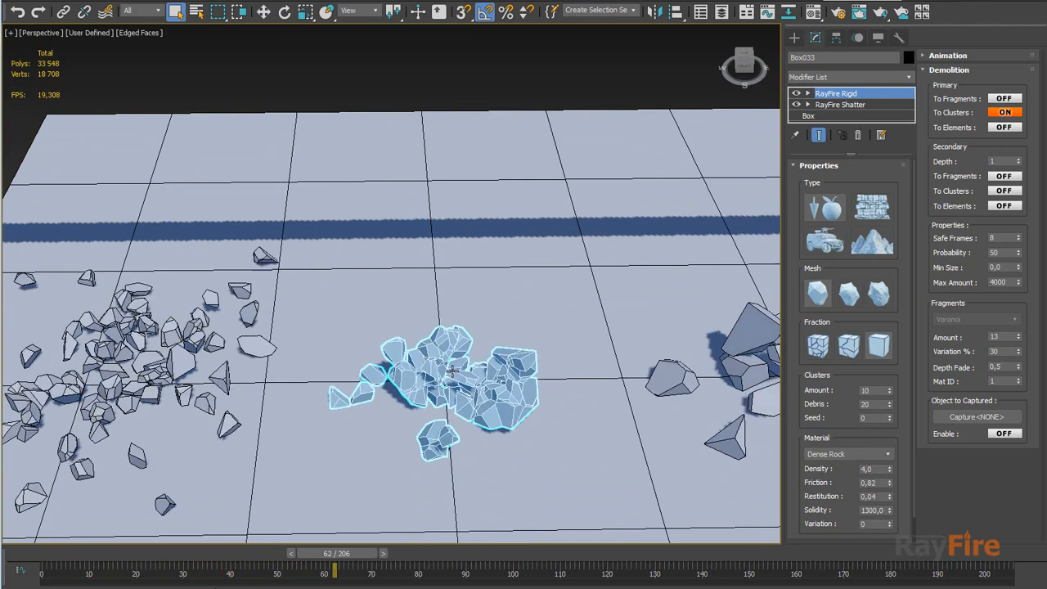
middle_drag(563, 328, 437, 372)
key(Home)
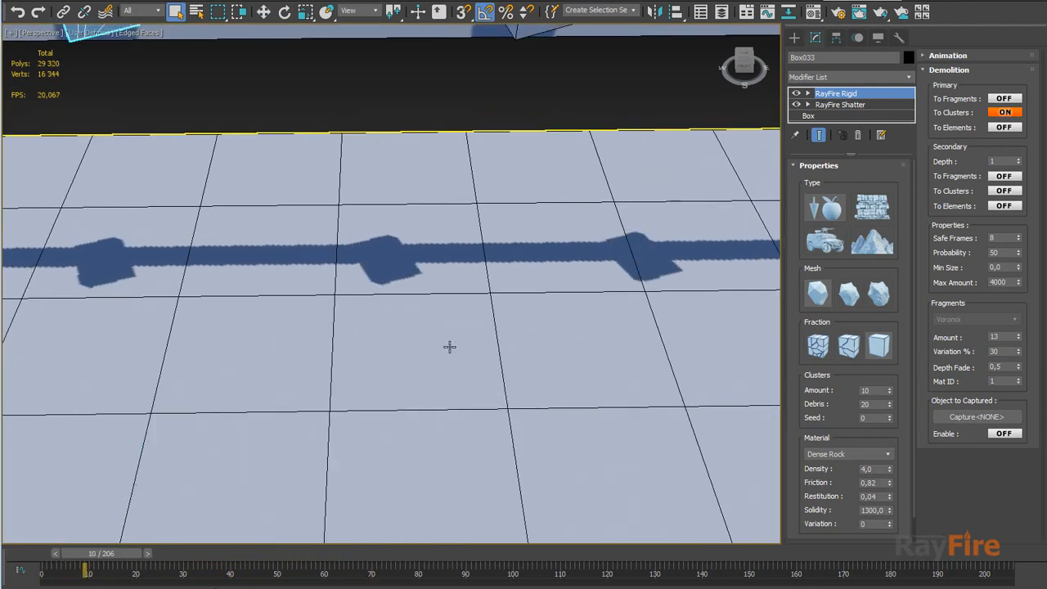
Select the unshattered middle box and examine its primary To Fragments demolition while the simulation plays
scroll(449, 347, down, 5)
click(472, 344)
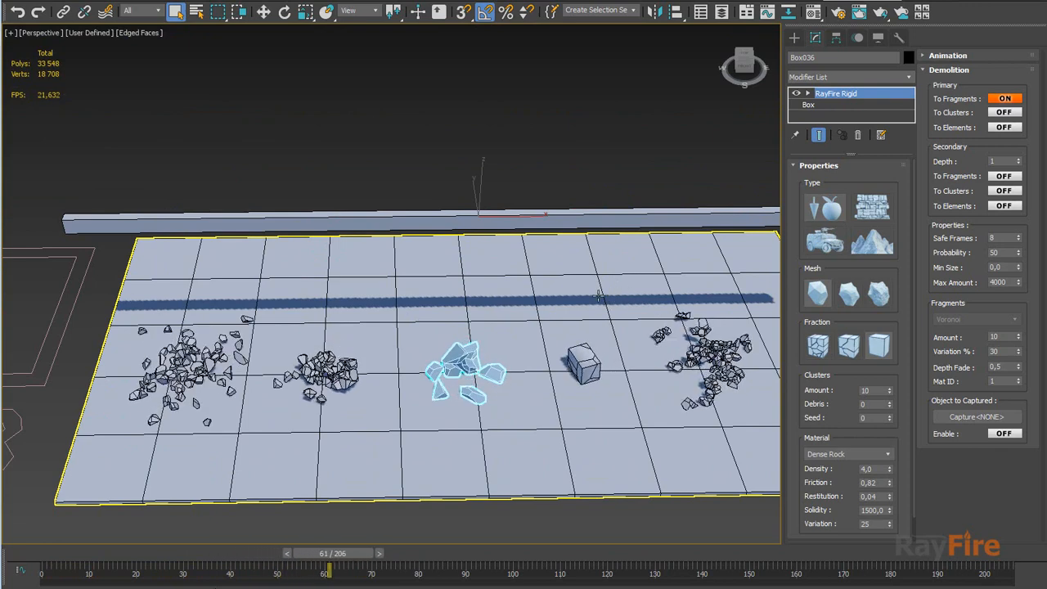
key(Home)
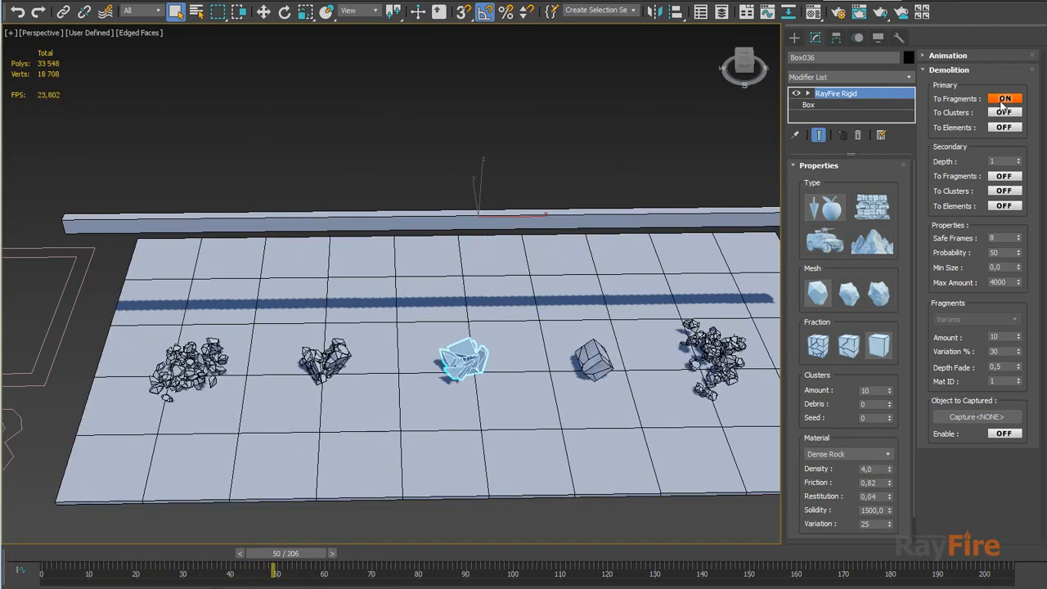
scroll(428, 358, up, 10)
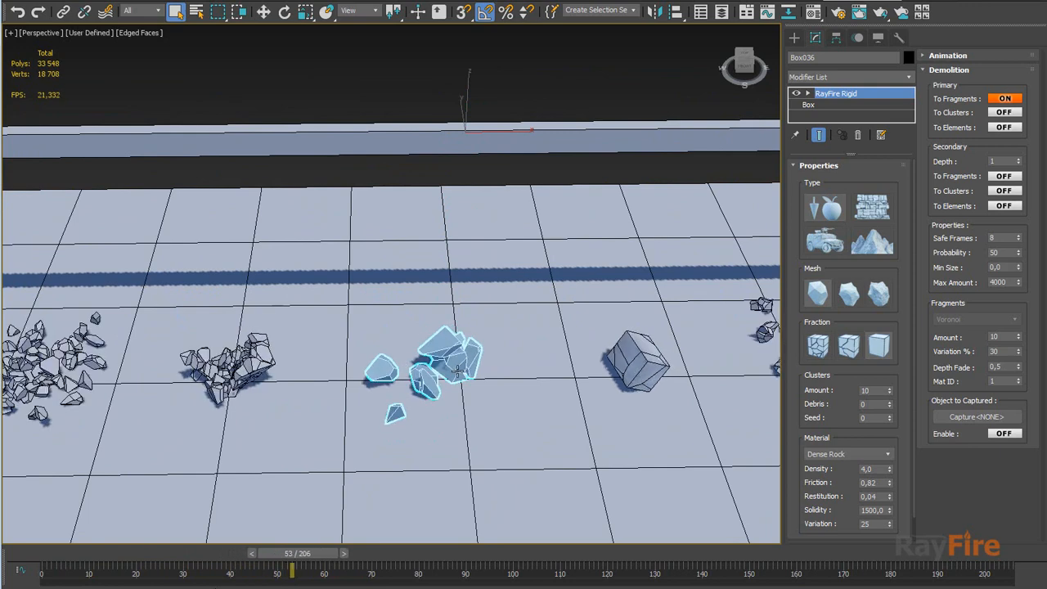
Restart the simulation and set the middle box's demolition fragment amount to 31
key(Home)
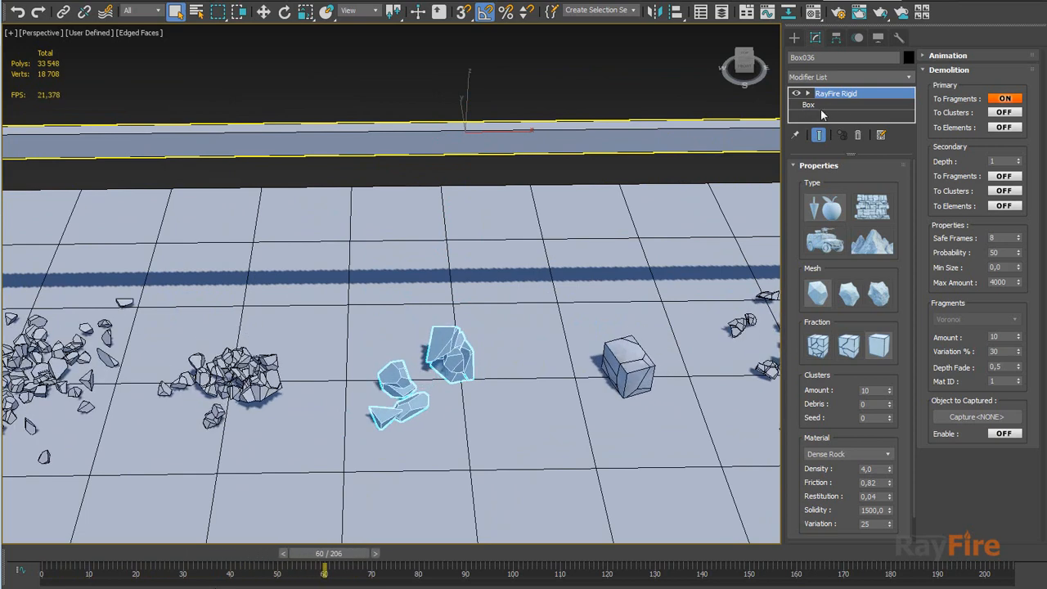
key(Home)
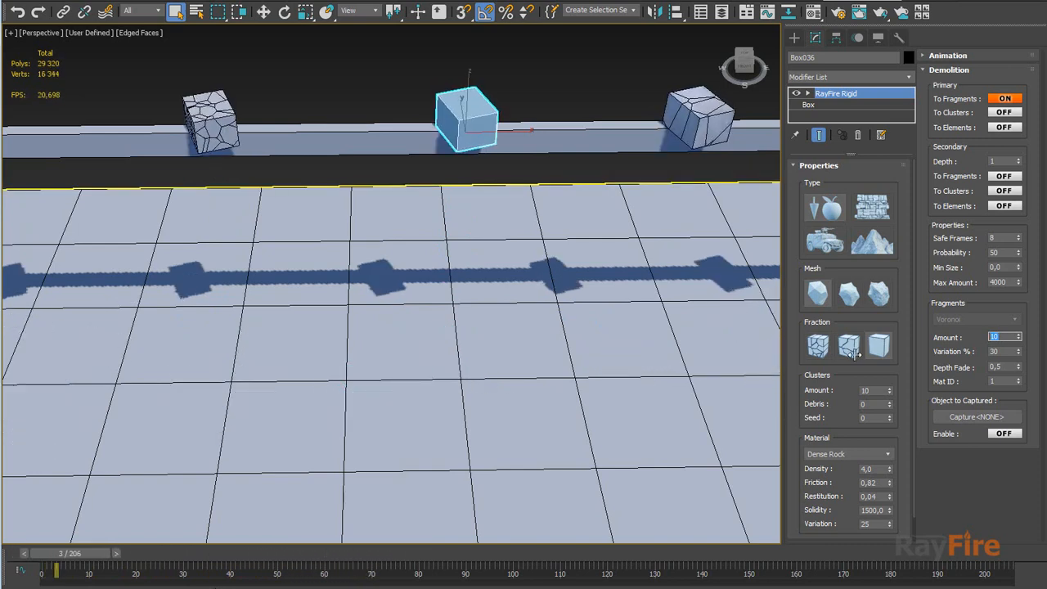
drag(1019, 336, 1019, 326)
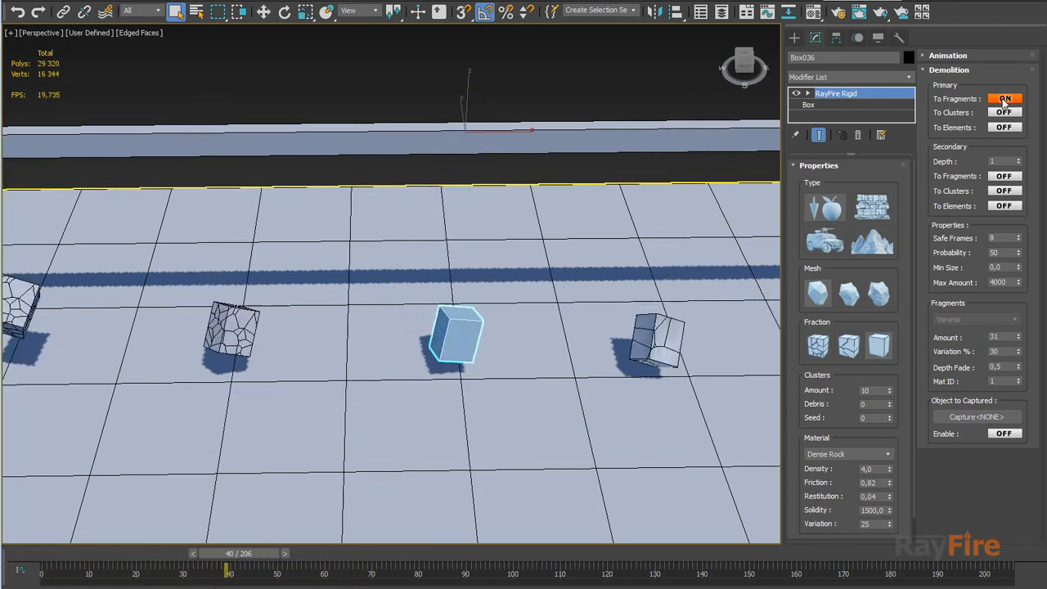
On the fourth box, test the middle Fraction option, restore the separate or solid mesh option, and enable primary To Elements demolition
click(634, 360)
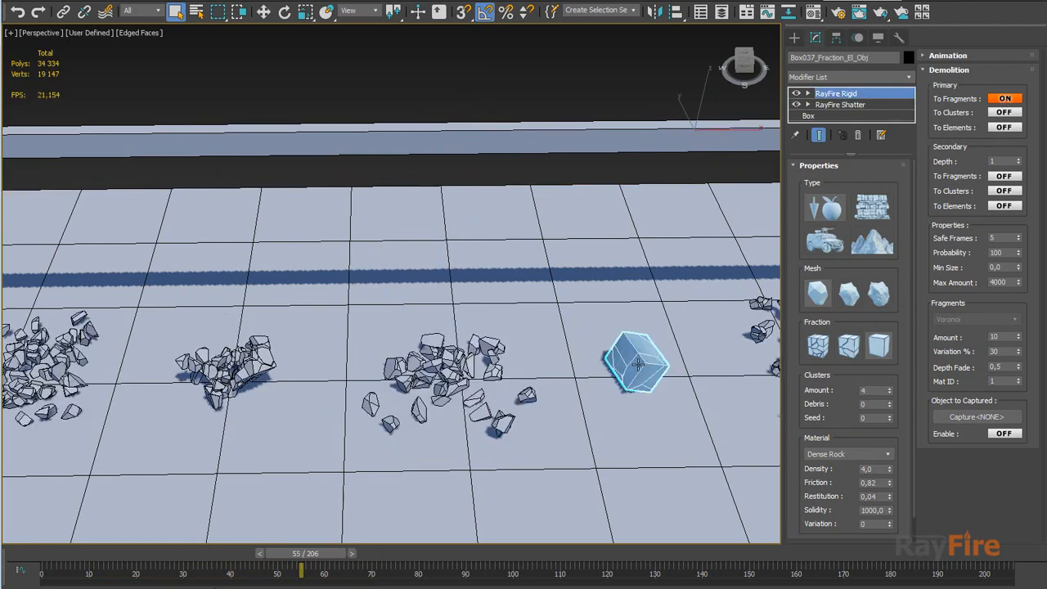
middle_drag(631, 303, 560, 323)
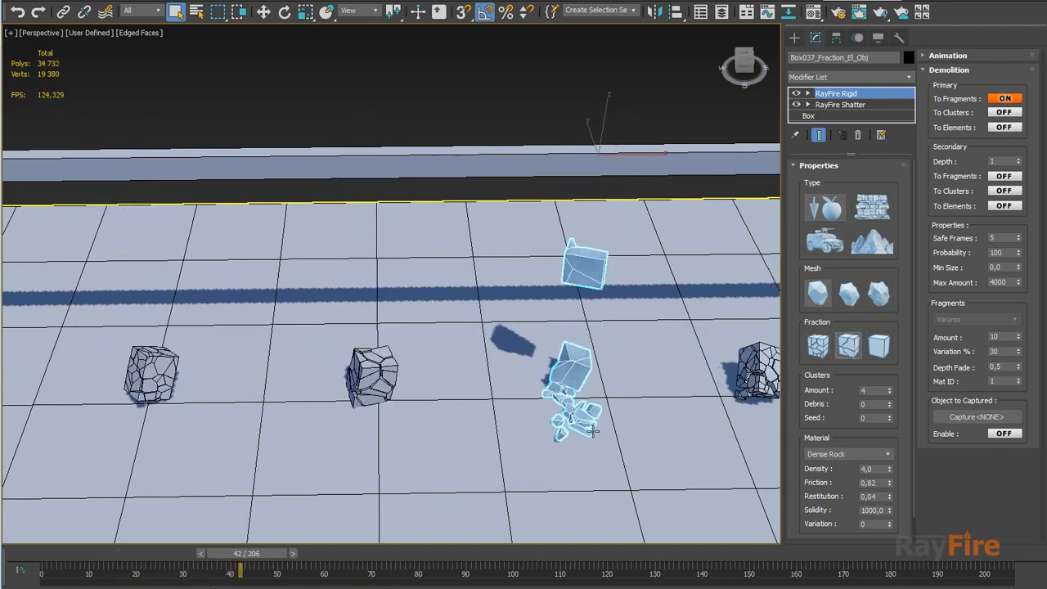
scroll(582, 414, up, 5)
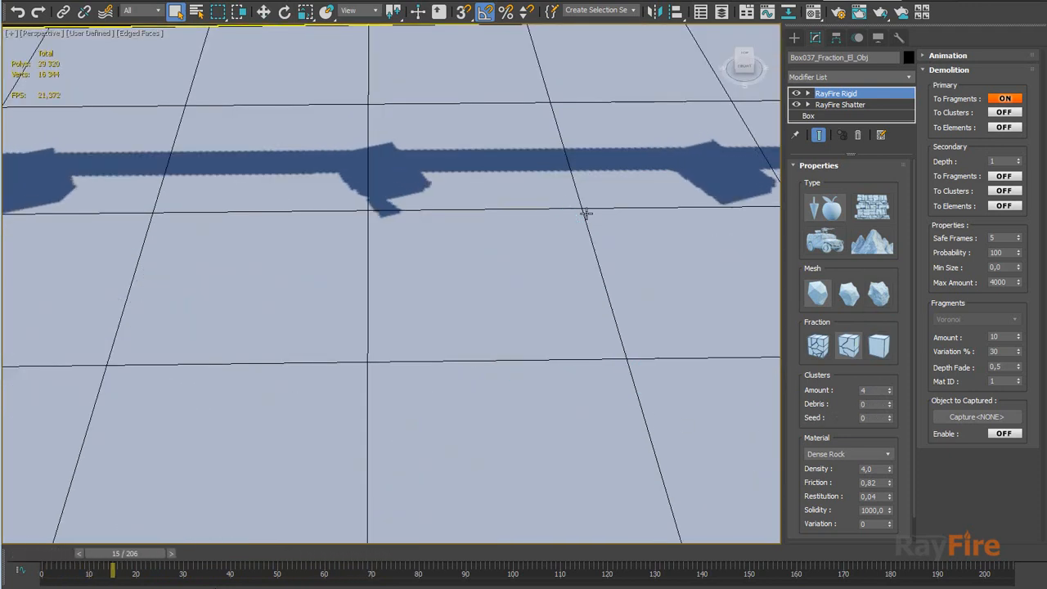
scroll(585, 213, down, 8)
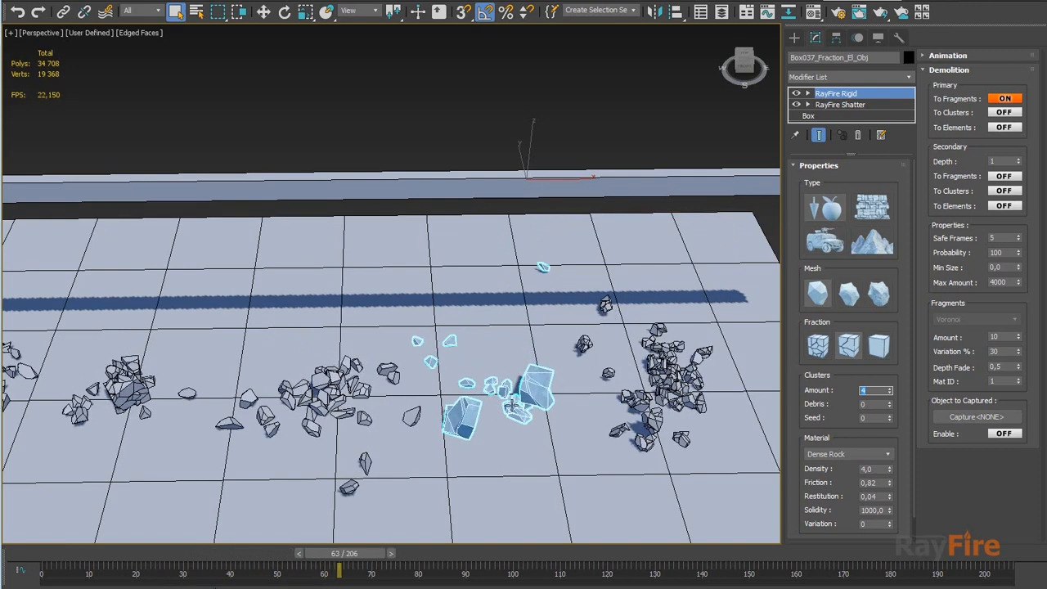
key(Escape)
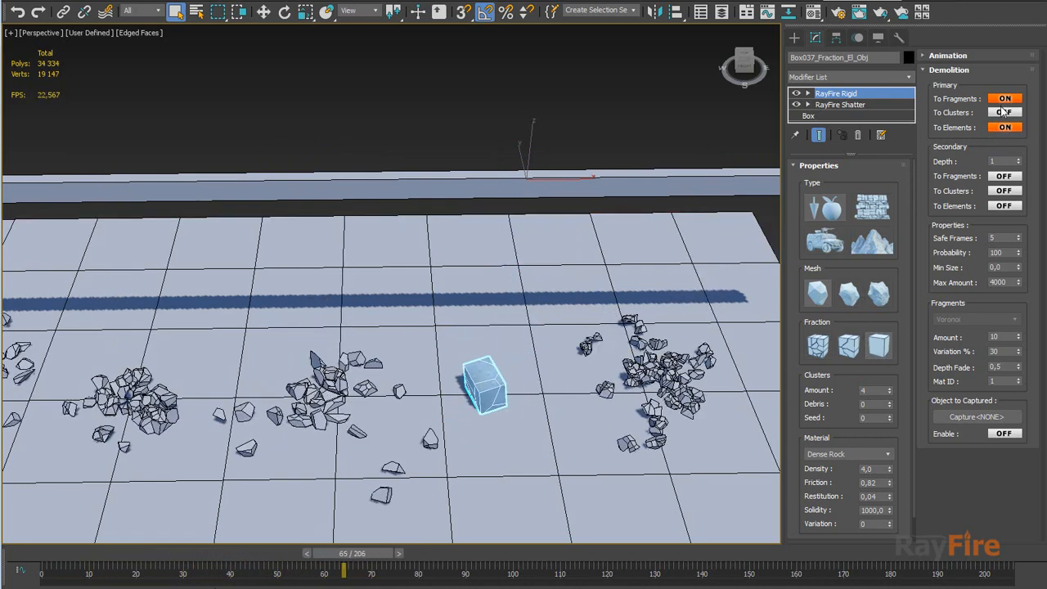
Test secondary To Fragments demolition on the fourth box, and switch off all of its primary and secondary demolition options
click(1005, 98)
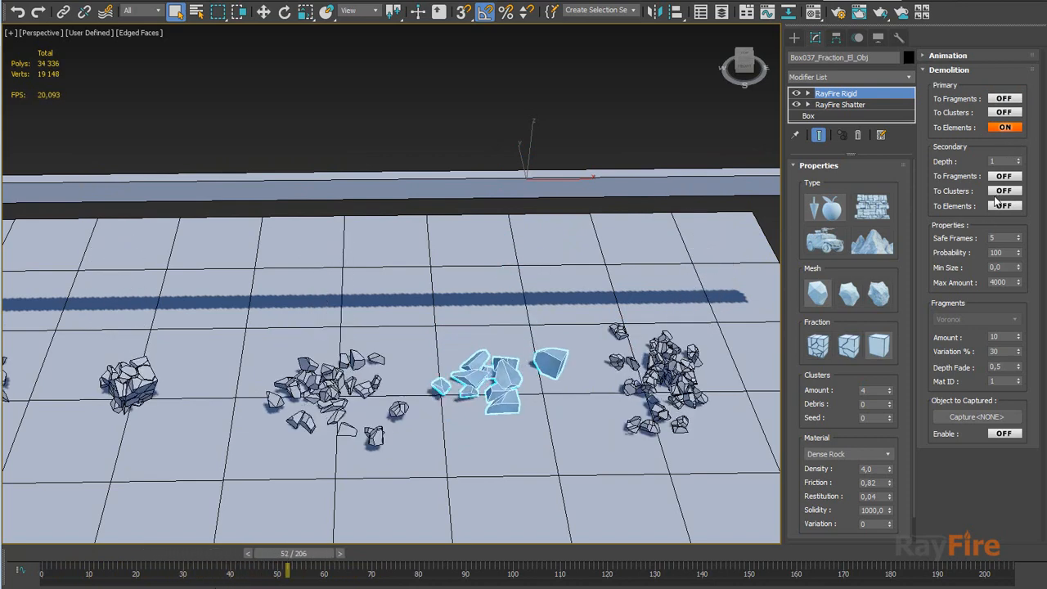
click(1003, 176)
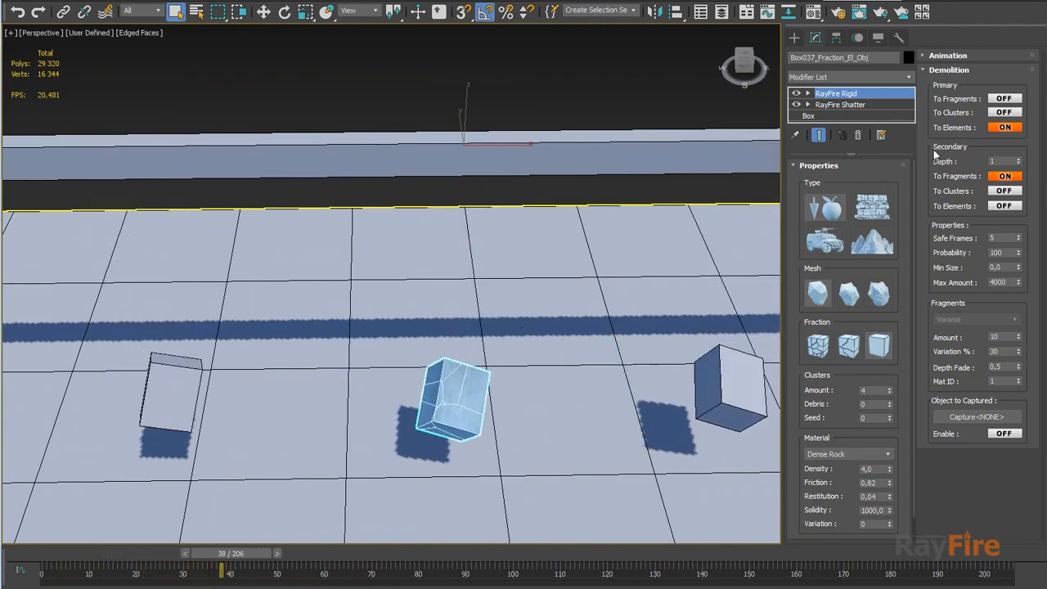
click(1005, 176)
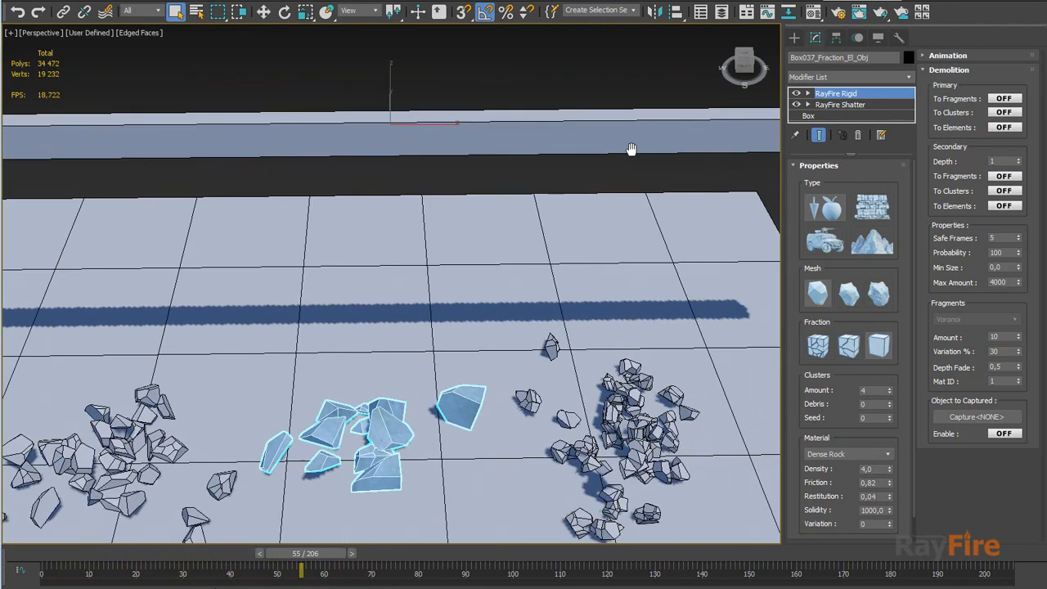
Restart the simulation, select the last unshattered box, and set its Clusters Amount to 10 and Debris to 10
key(Home)
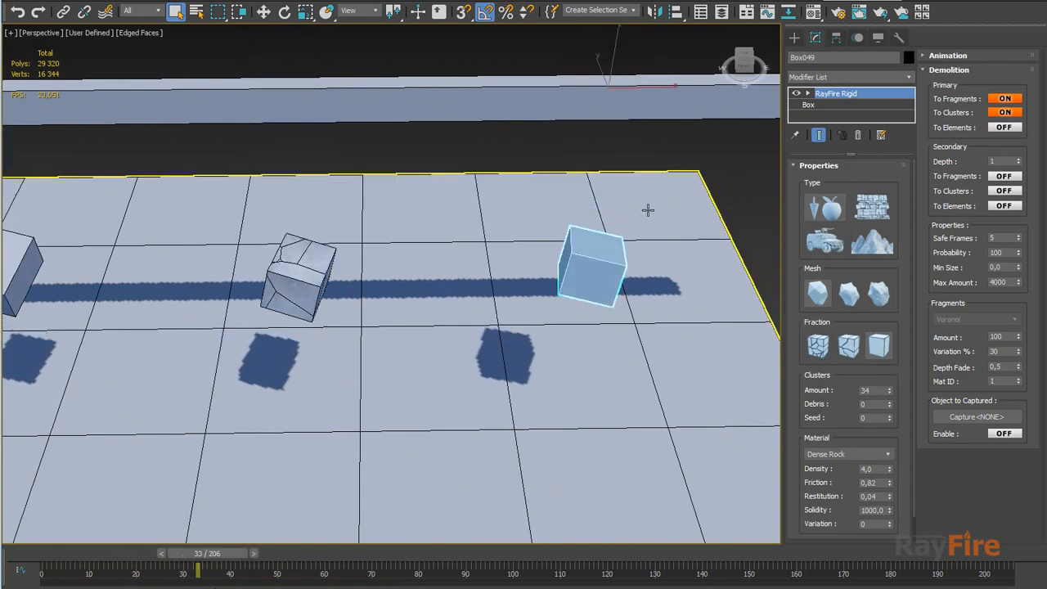
middle_drag(646, 210, 576, 246)
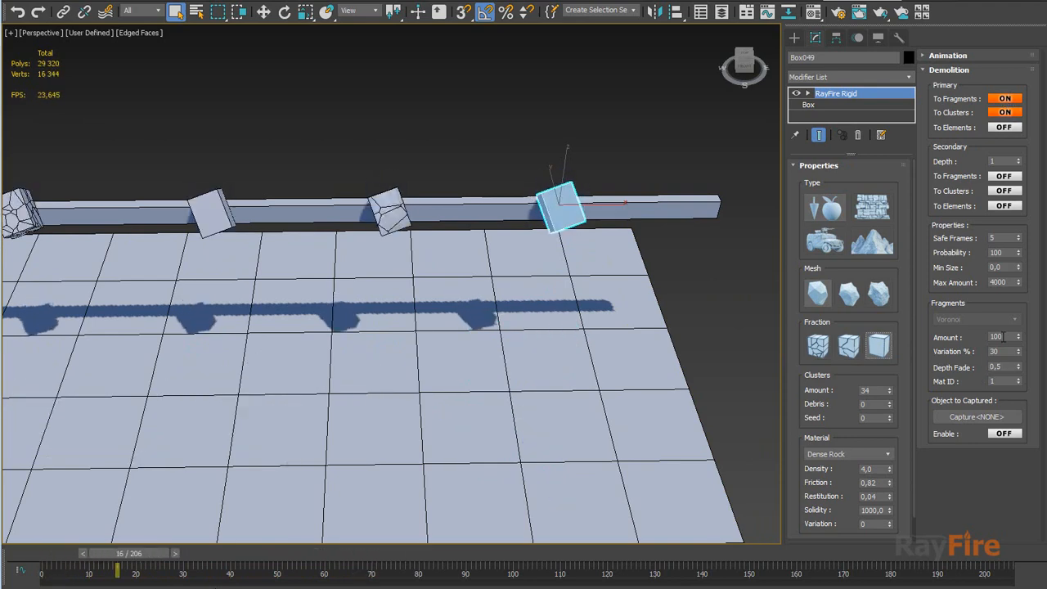
double_click(1004, 337)
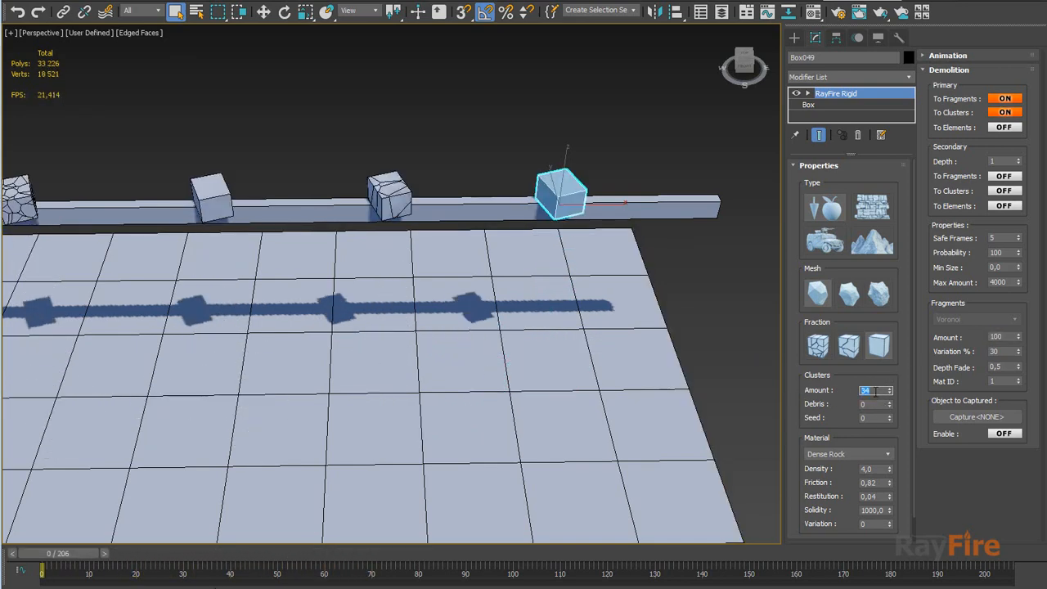
text(10)
click(872, 403)
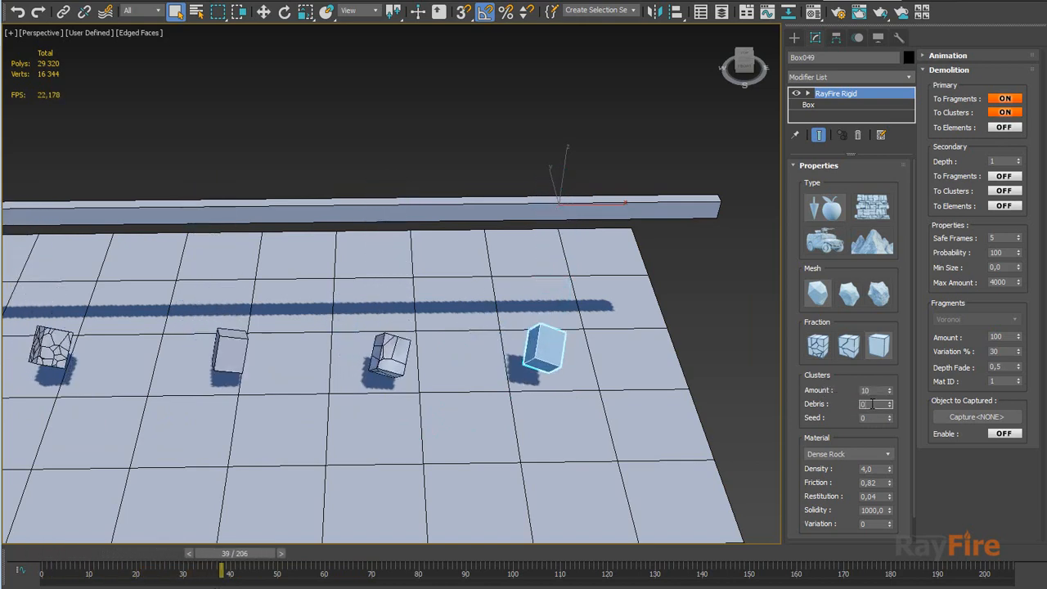
key(Return)
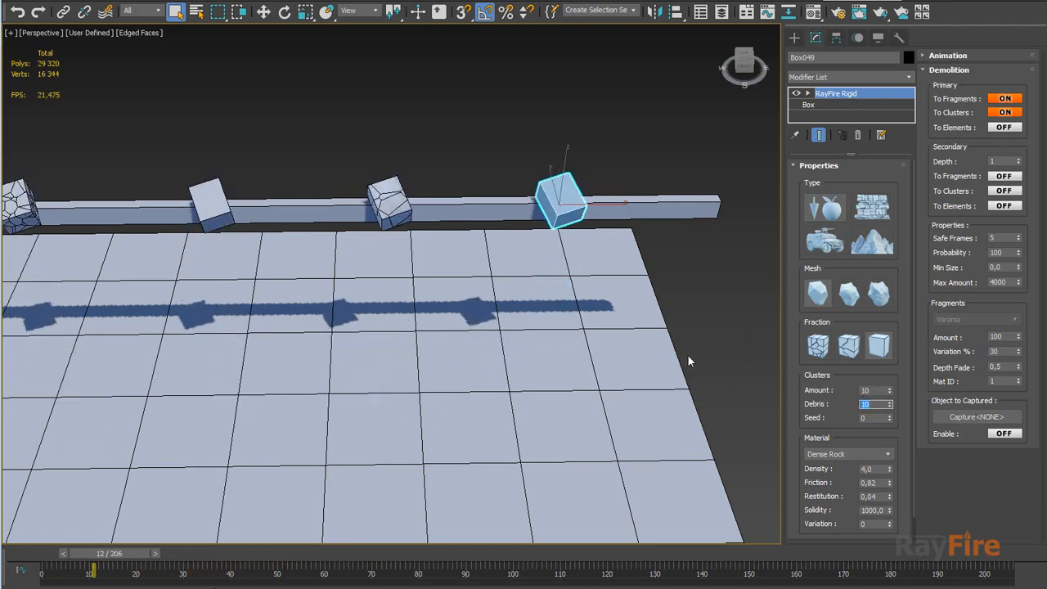
Examine up close how the last box breaks into clusters and debris with edged faces hidden, and restore the edge display
middle_drag(655, 320, 561, 257)
scroll(561, 257, up, 3)
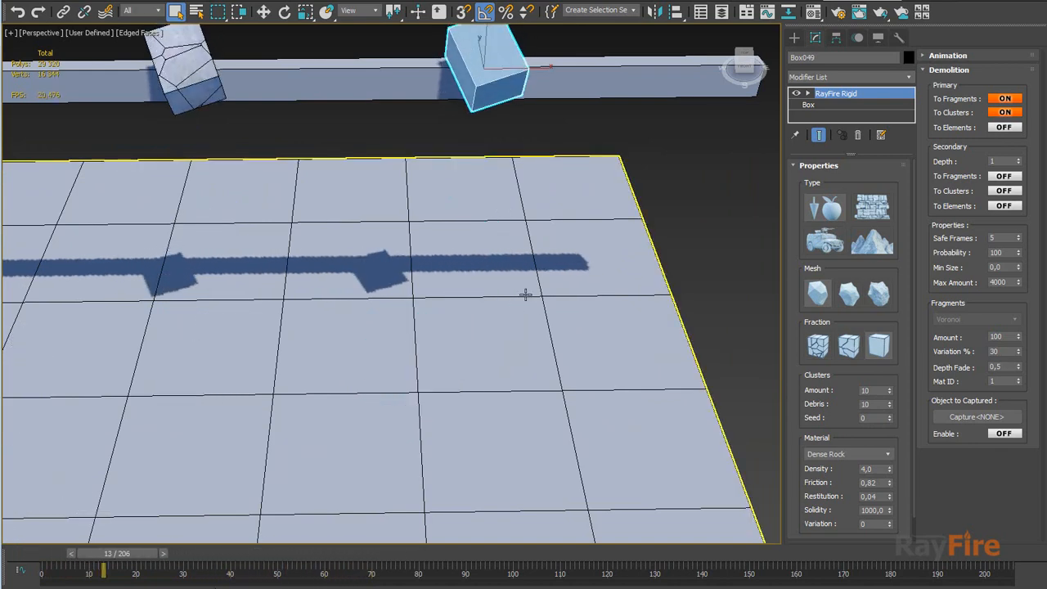
middle_drag(524, 294, 502, 322)
key(F4)
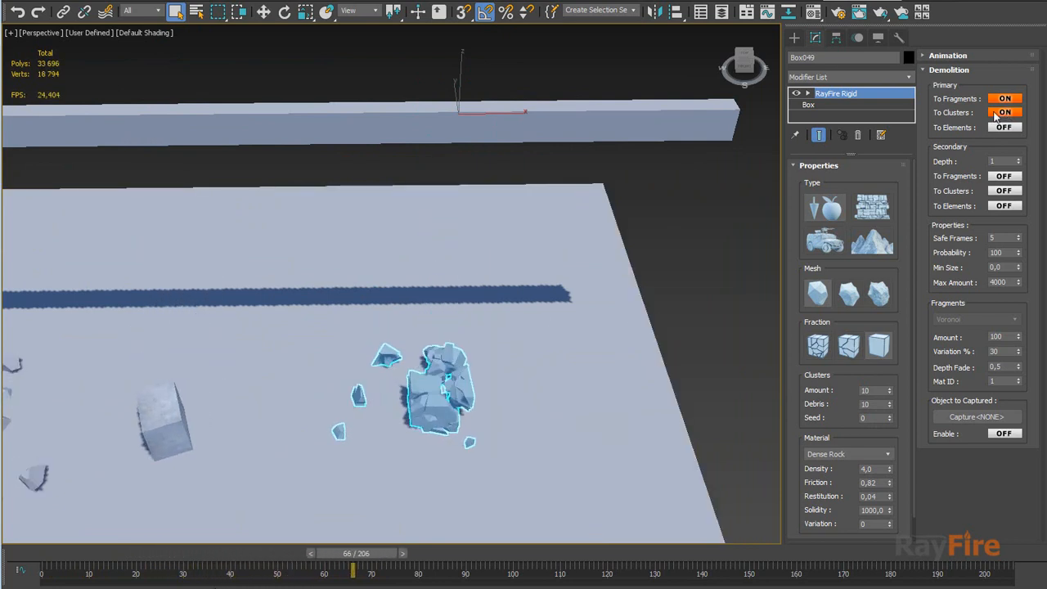
middle_drag(425, 398, 439, 357)
scroll(464, 349, down, 3)
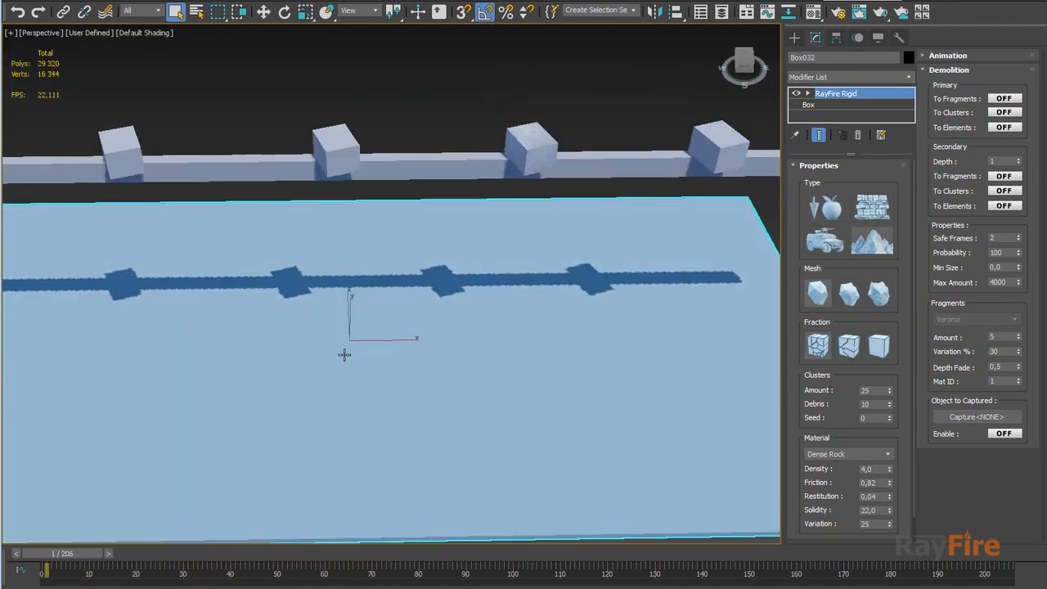
key(F4)
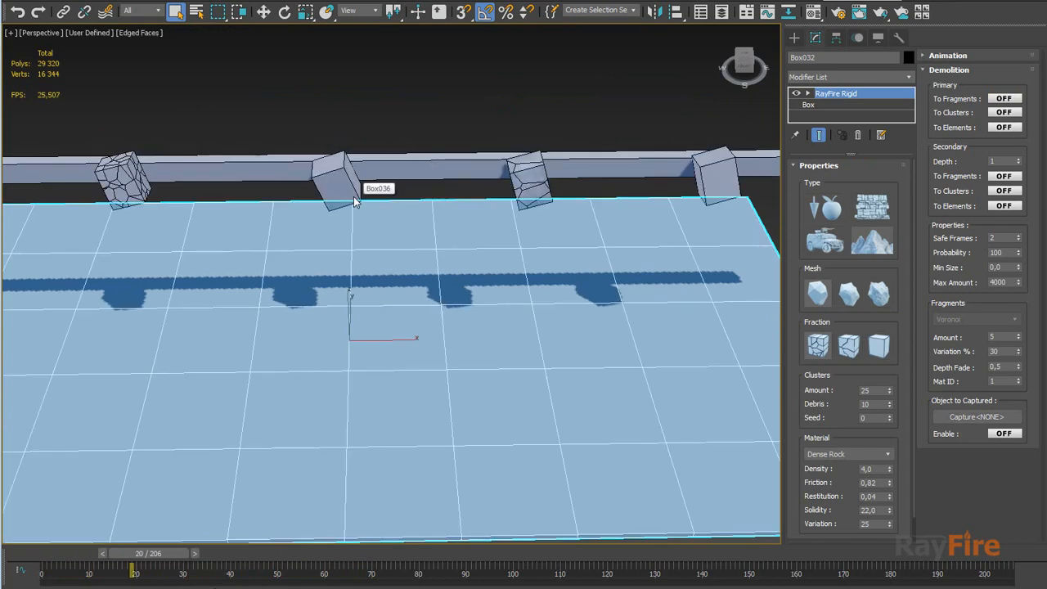
Reselect the last box and replay the simulation from the start with all five falling boxes in view
click(370, 106)
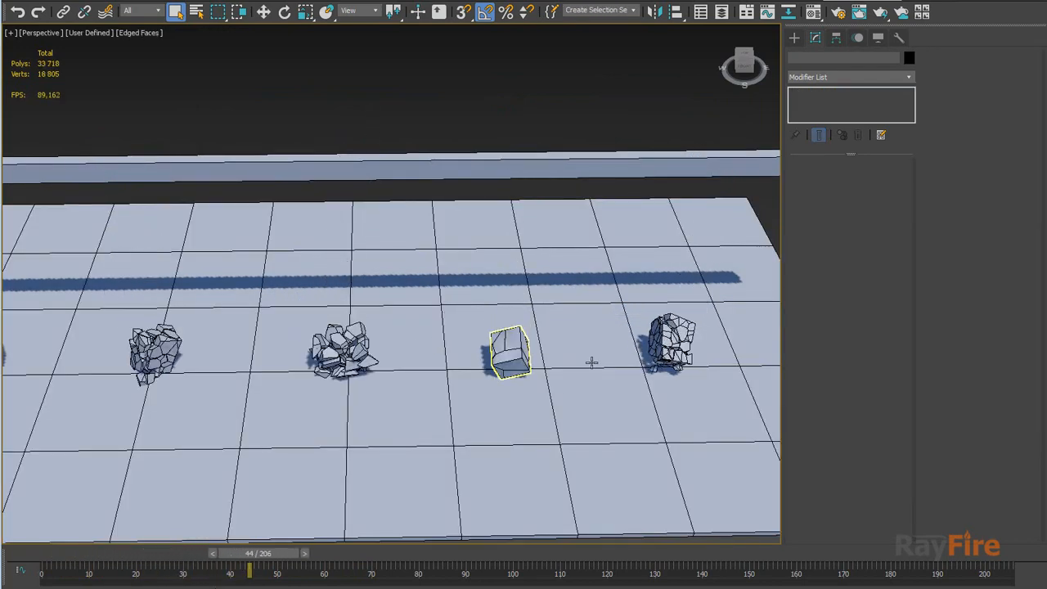
click(649, 345)
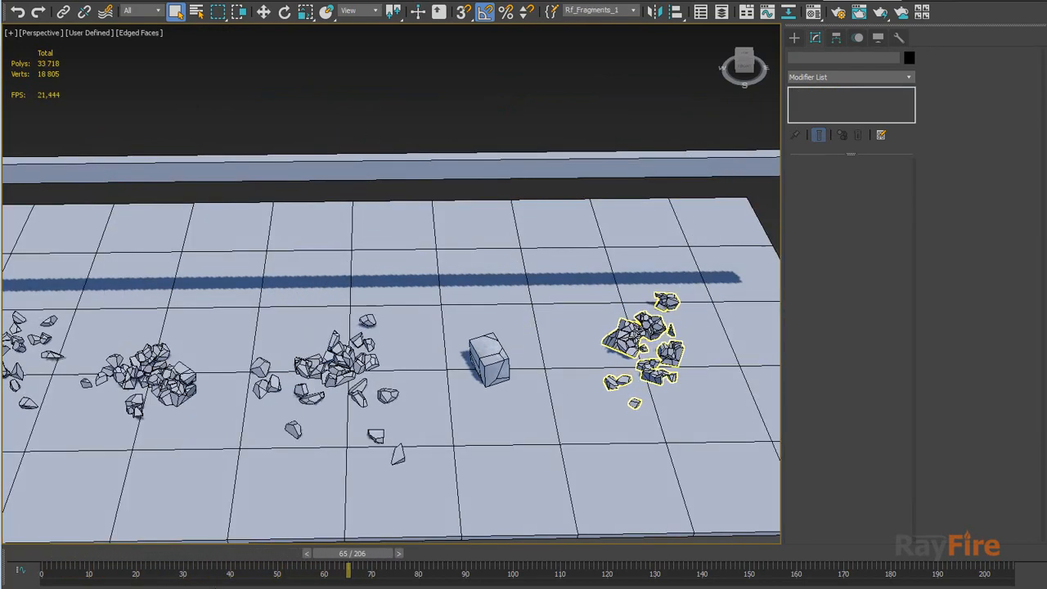
key(Escape)
middle_drag(662, 307, 516, 283)
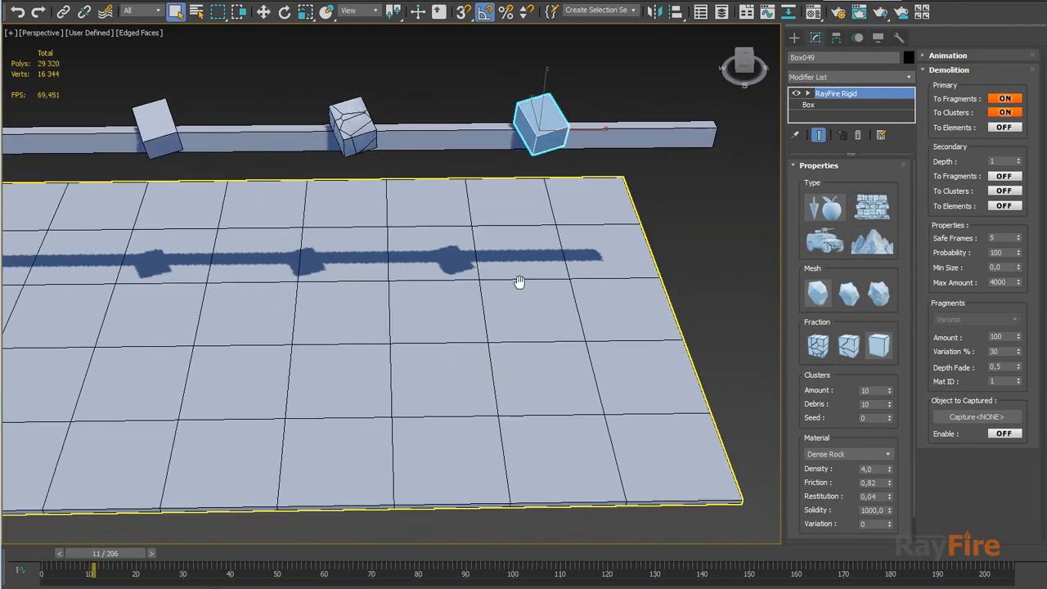
scroll(516, 283, down, 4)
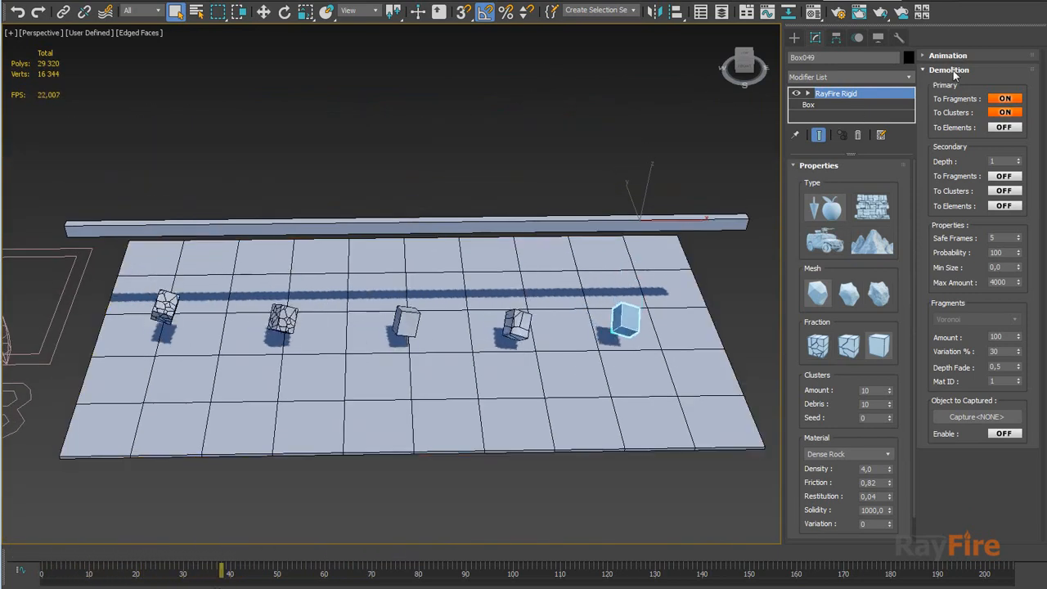
middle_drag(651, 168, 566, 184)
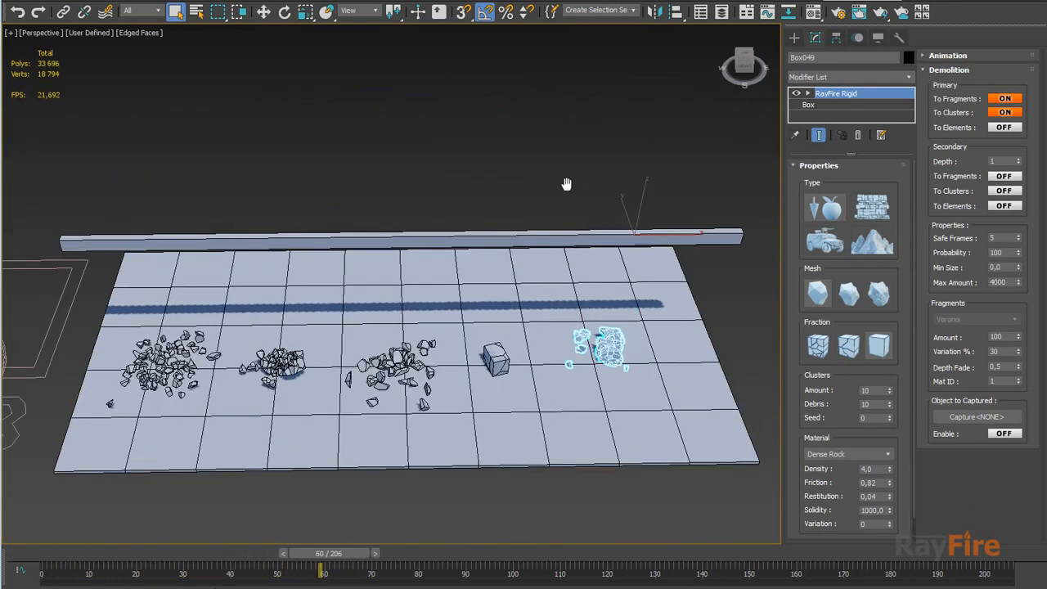
key(Home)
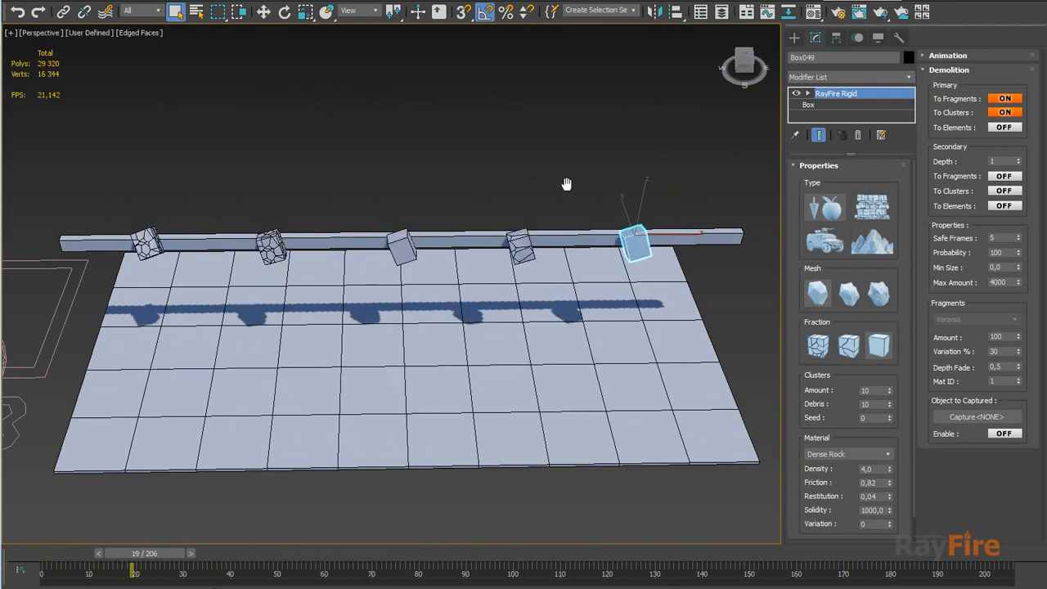